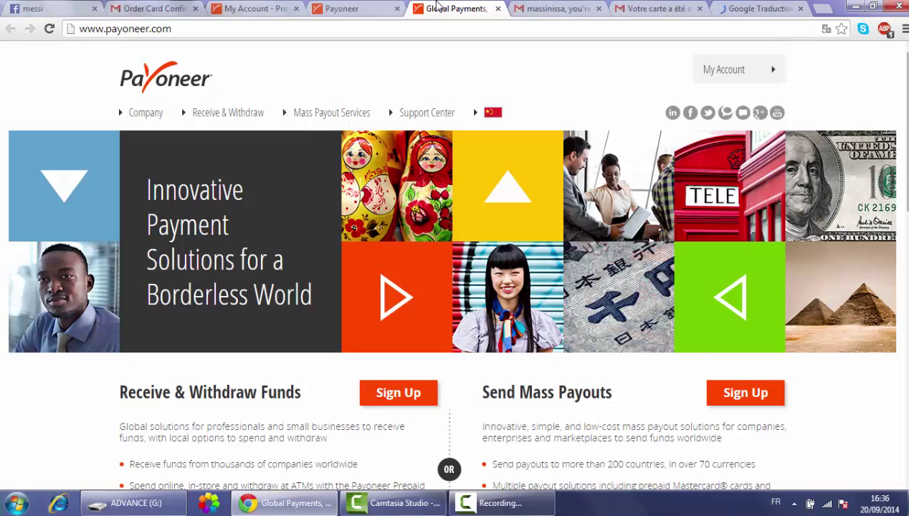
# - Load the copied referral link in the referral page tab's address bar
pyautogui.click(341, 8)
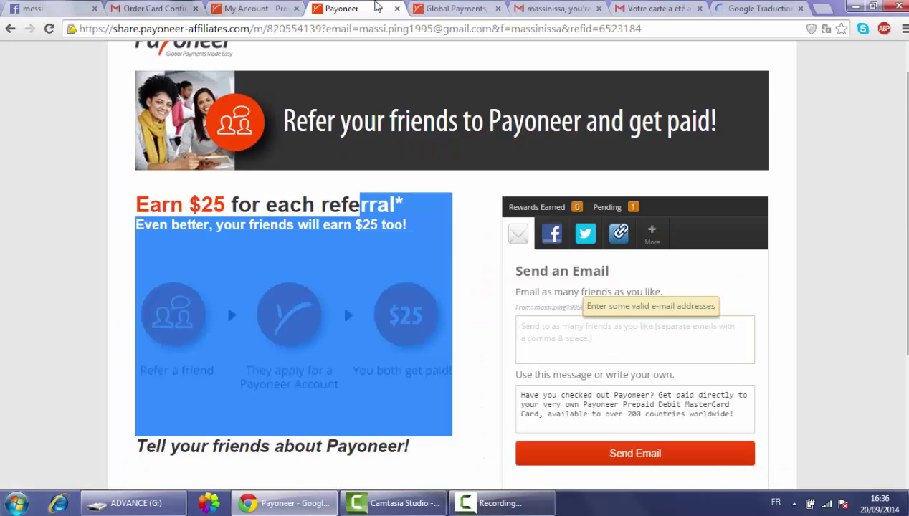
pyautogui.hotkey('ctrl', 'pageup')
pyautogui.click(340, 8)
pyautogui.click(293, 8)
pyautogui.click(264, 30)
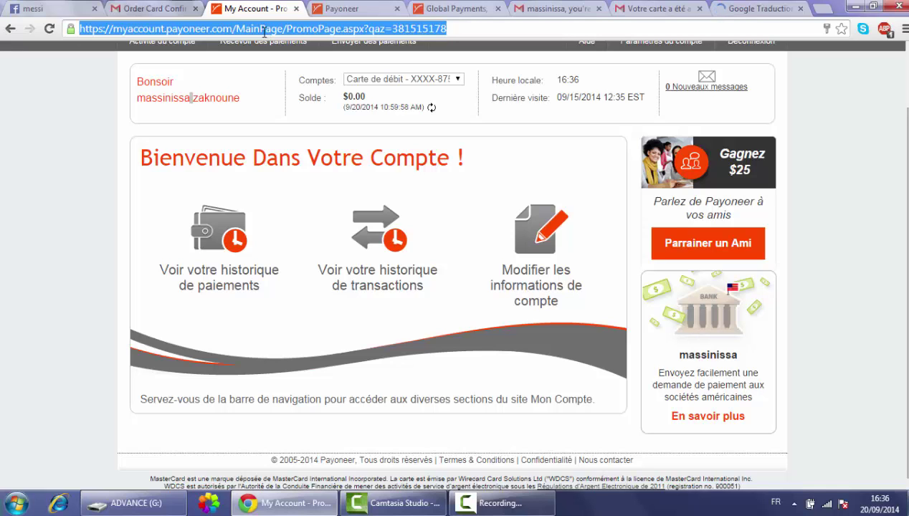
pyautogui.click(340, 8)
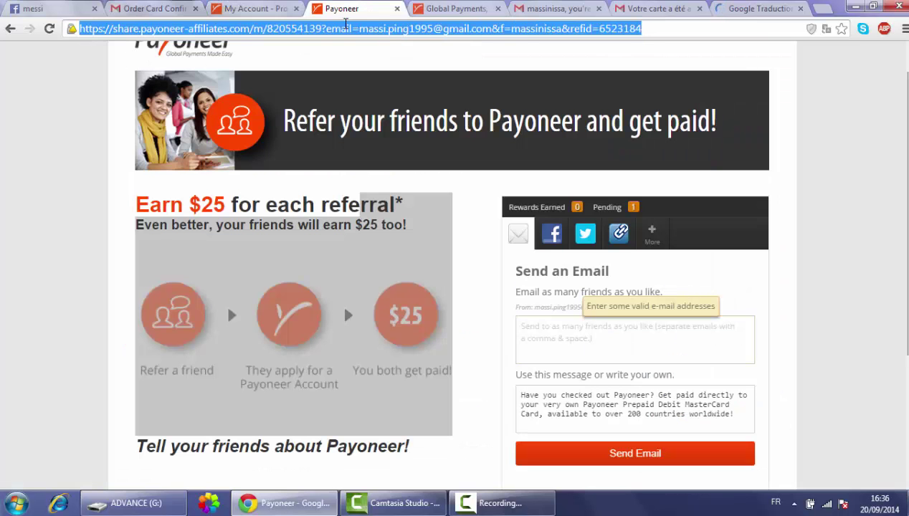
pyautogui.press('Return')
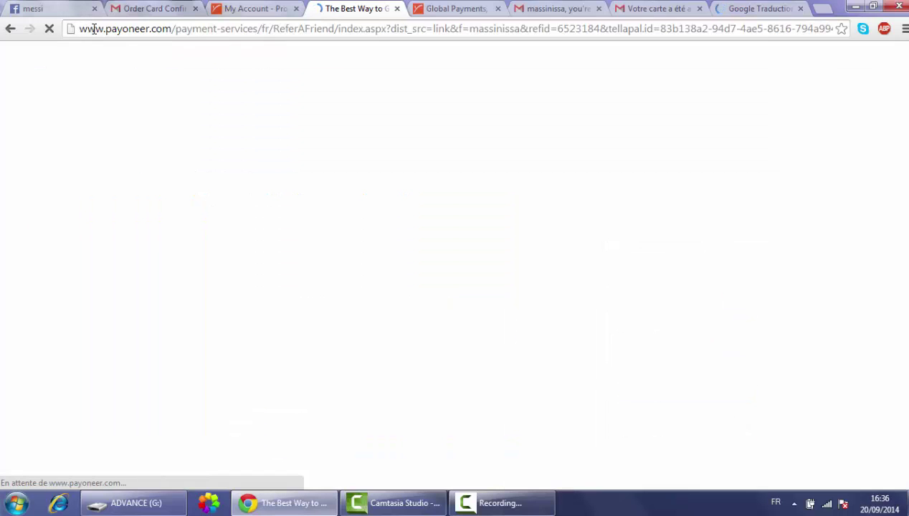
# - Start signing up through the referral page's 'gagnez 25 $' offer with 'Inscrivez-vous !'
pyautogui.moveTo(87, 29); pyautogui.dragTo(156, 28)
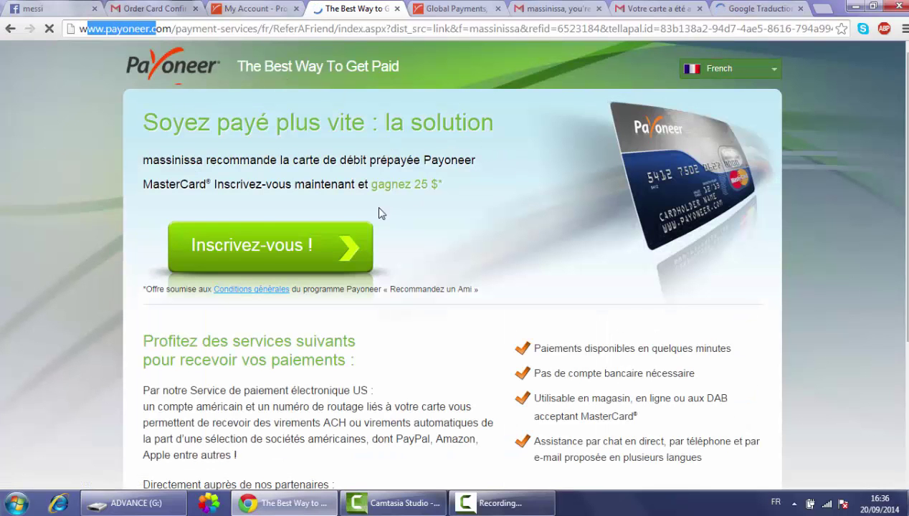
pyautogui.click(144, 107)
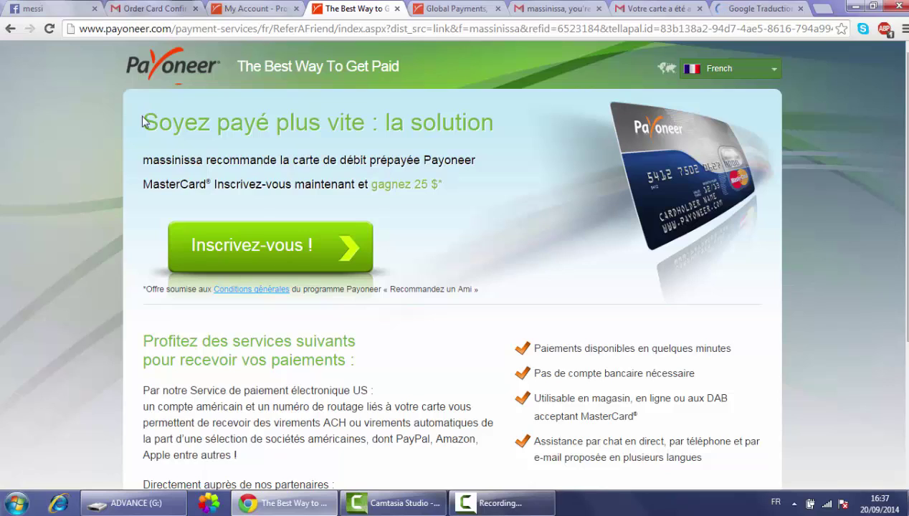
pyautogui.moveTo(158, 123); pyautogui.dragTo(172, 123)
pyautogui.moveTo(158, 184); pyautogui.dragTo(470, 189)
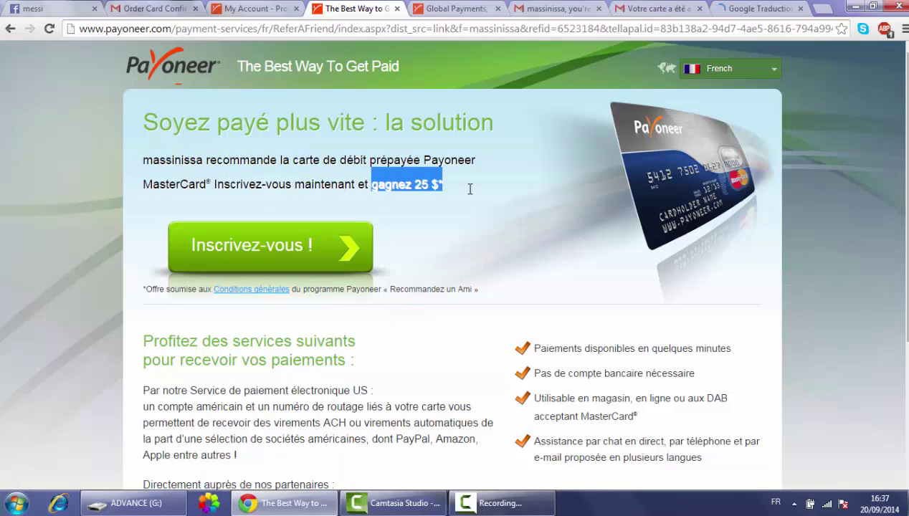
pyautogui.click(256, 260)
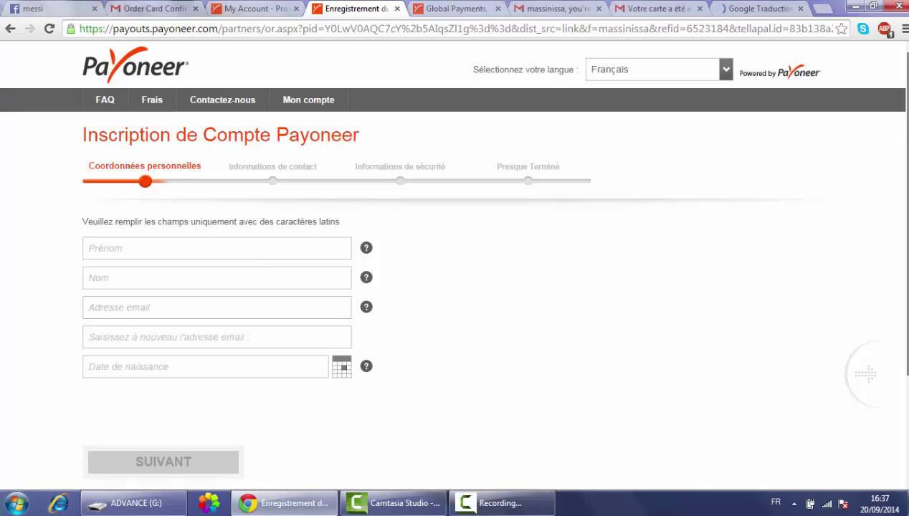
# - Enter the first name in the Prénom field
pyautogui.scroll(-3, 905, 126)
pyautogui.scroll(-1, 454, 258)
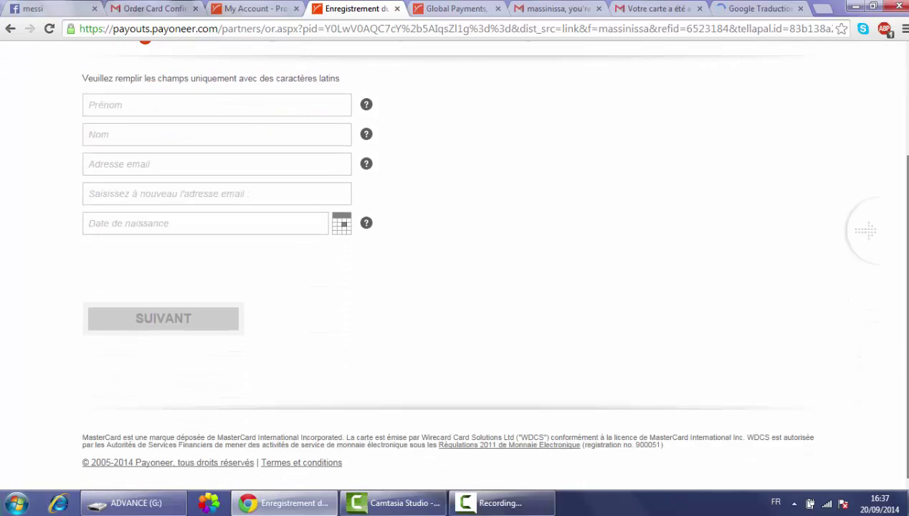
pyautogui.scroll(2, 455, 258)
pyautogui.scroll(-1, 559, 298)
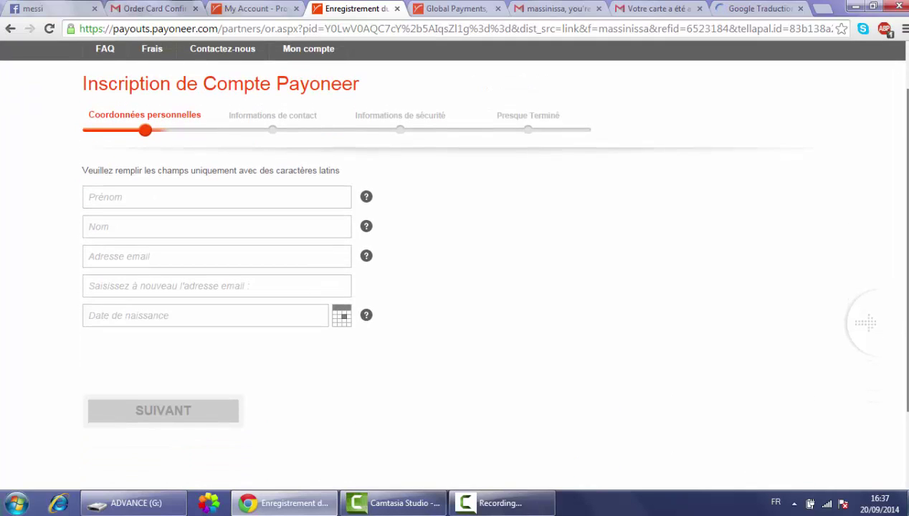
pyautogui.click(217, 197)
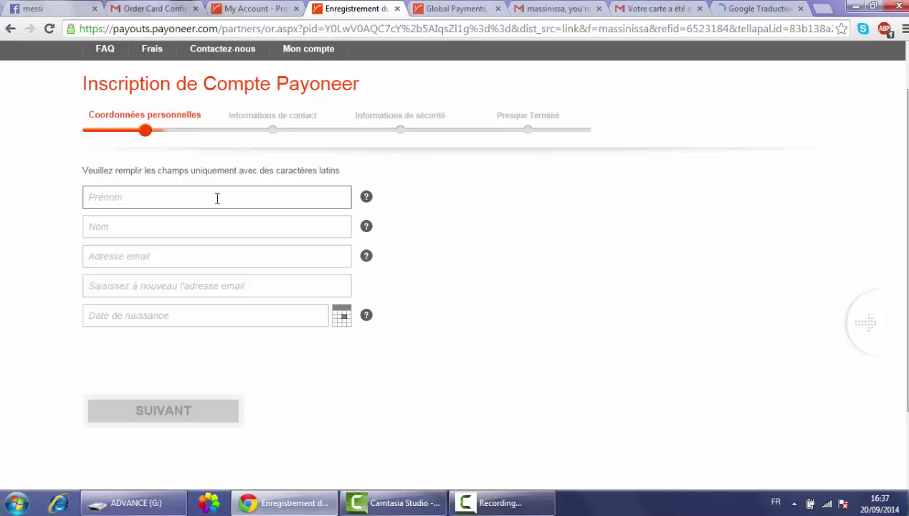
# - Enter the last name in the Nom field, correcting a mistyped character
pyautogui.click(191, 230)
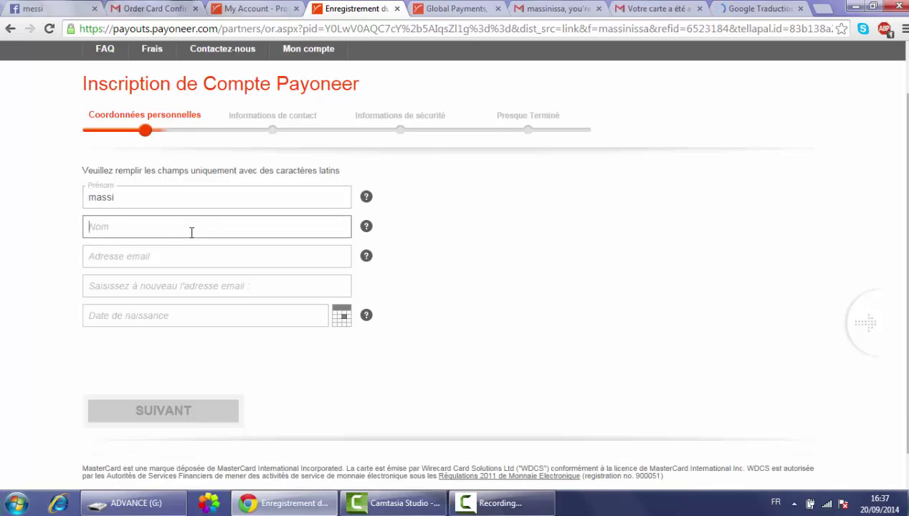
pyautogui.write('a')
pyautogui.press('BackSpace')
# - Type the e-mail address in Adresse email and copy it into the confirmation field
pyautogui.click(329, 259)
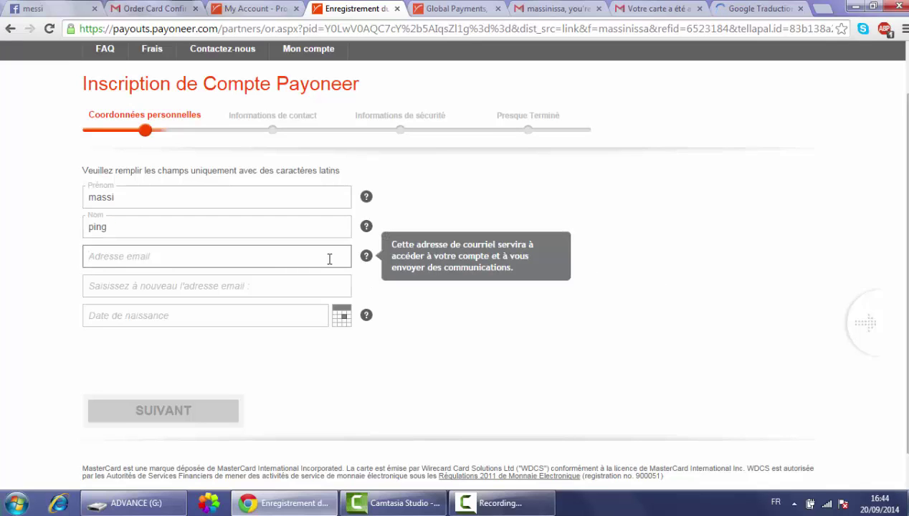
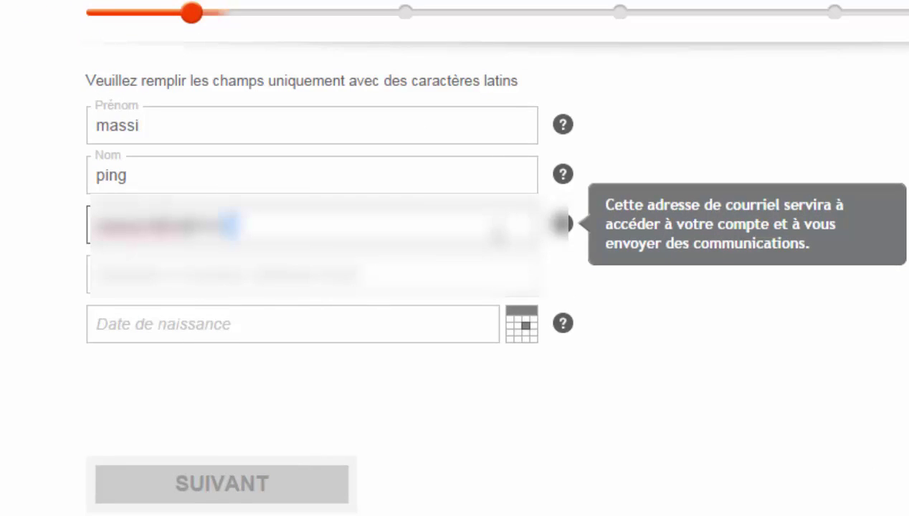
pyautogui.click(489, 265)
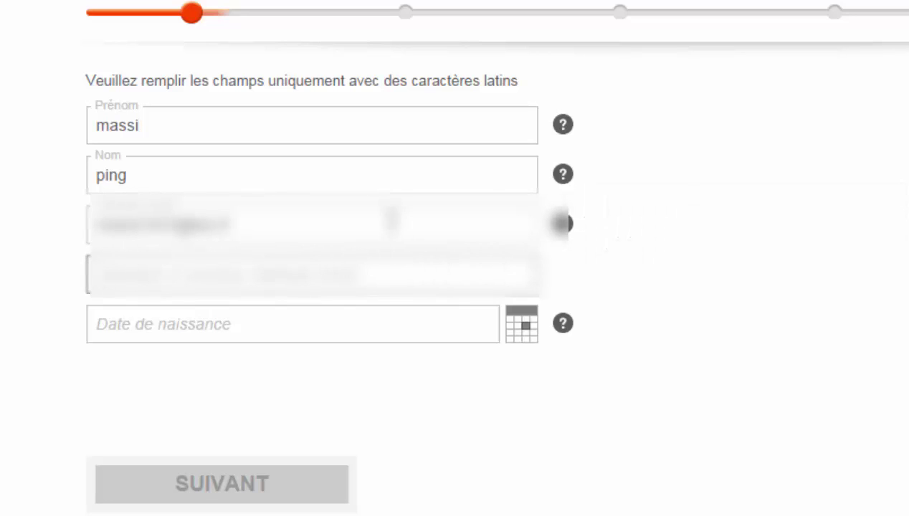
pyautogui.click(390, 219)
pyautogui.hotkey('ctrl', 'a')
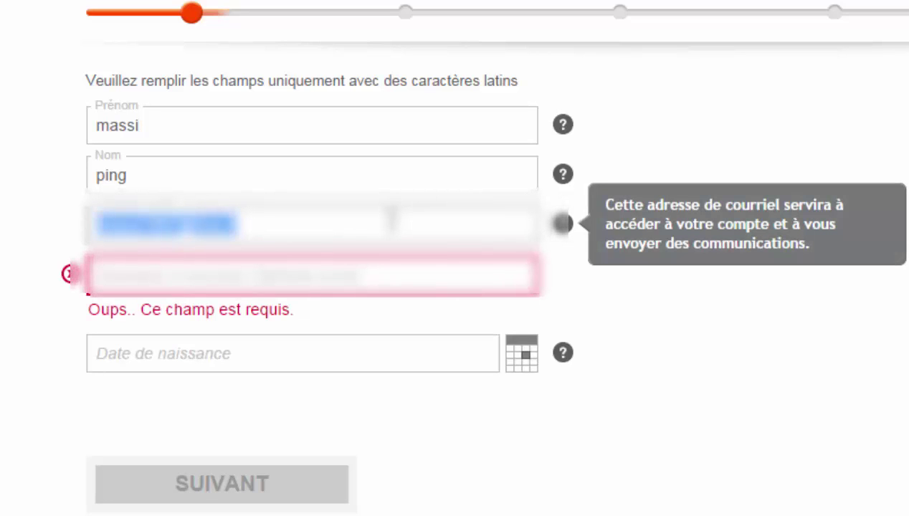
pyautogui.hotkey('ctrl', 'c')
pyautogui.click(345, 266)
pyautogui.hotkey('ctrl', 'v')
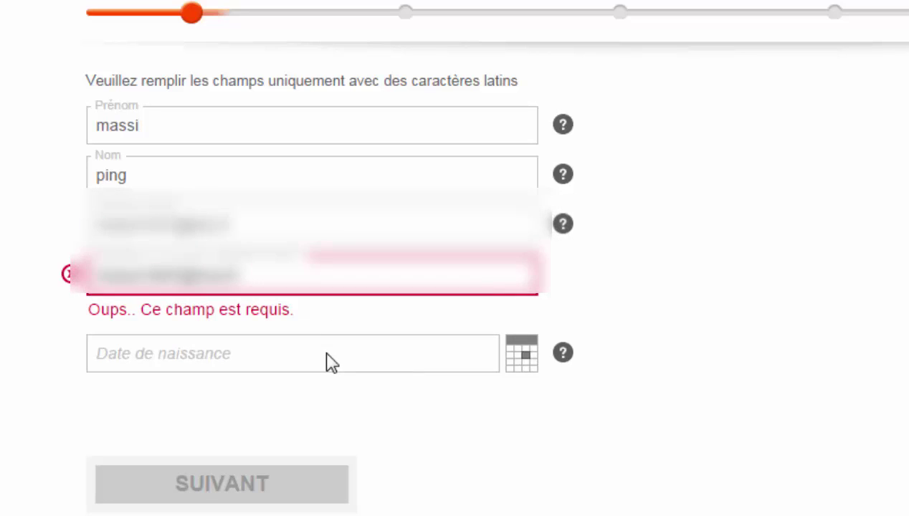
pyautogui.click(329, 362)
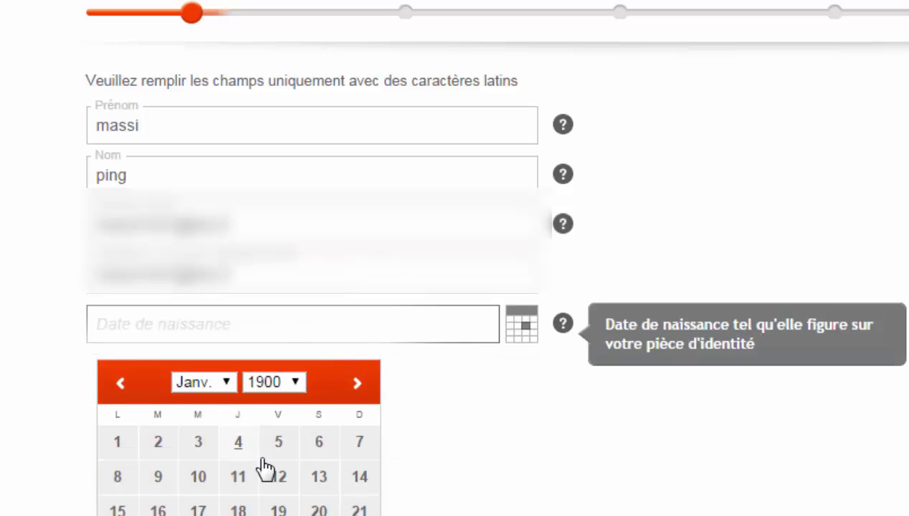
# - Pick day 10 in the birth date calendar and attempt to submit the personal details step
pyautogui.click(196, 484)
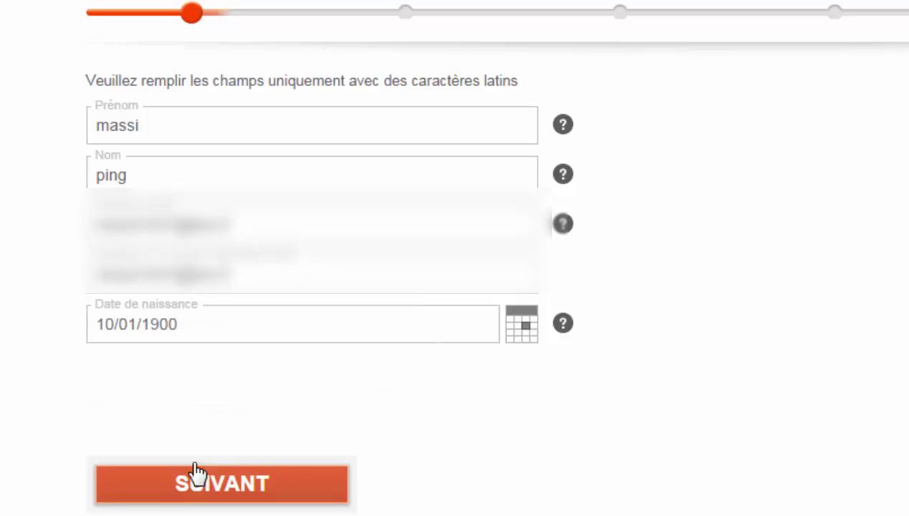
pyautogui.click(238, 331)
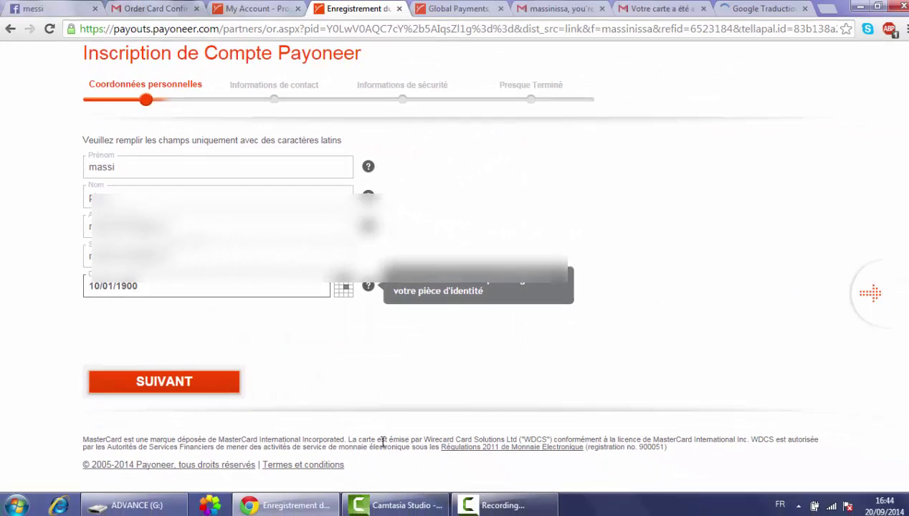
pyautogui.click(199, 385)
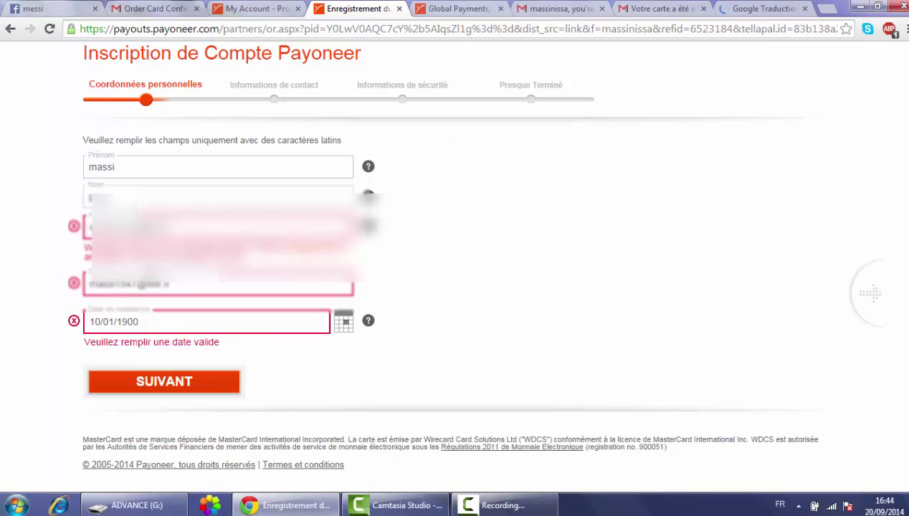
pyautogui.click(151, 327)
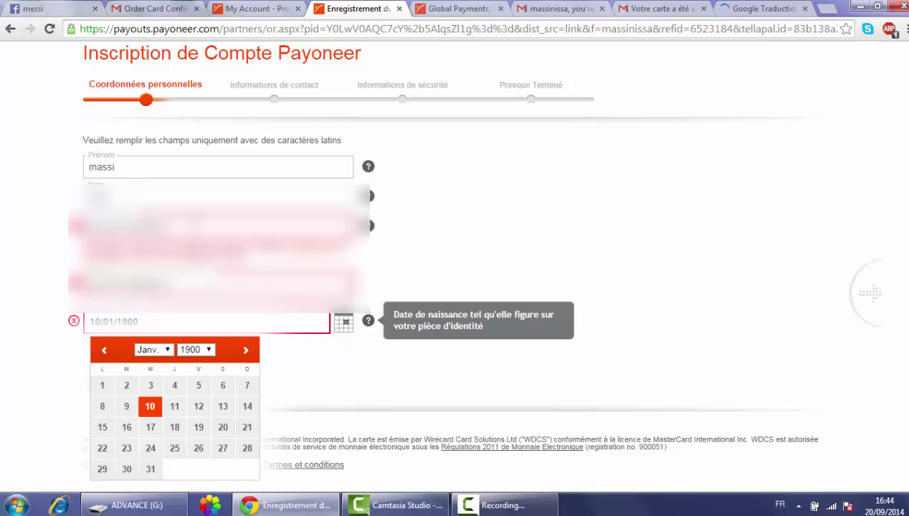
pyautogui.click(129, 227)
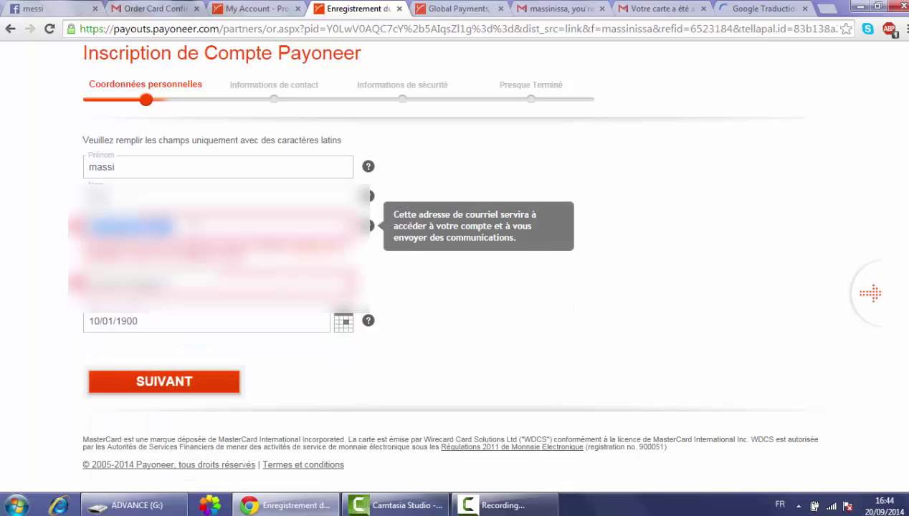
pyautogui.press('Return')
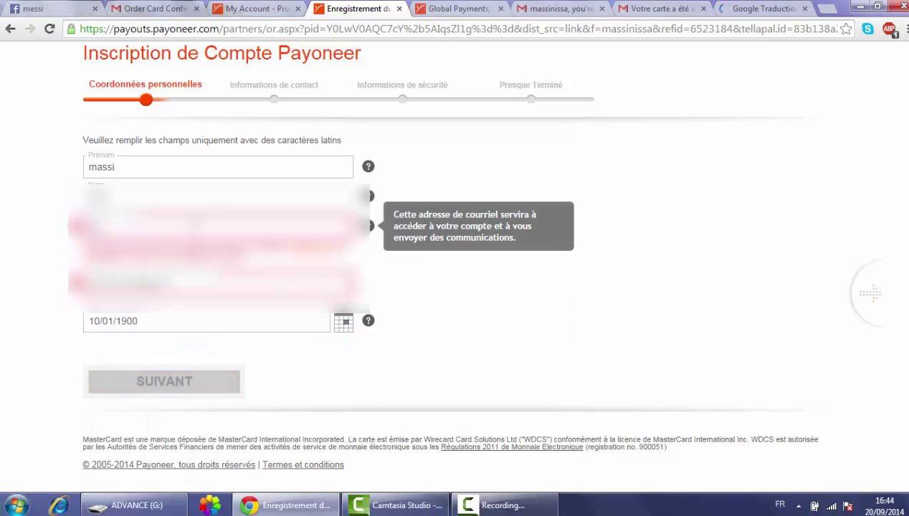
pyautogui.click(195, 320)
pyautogui.click(195, 320)
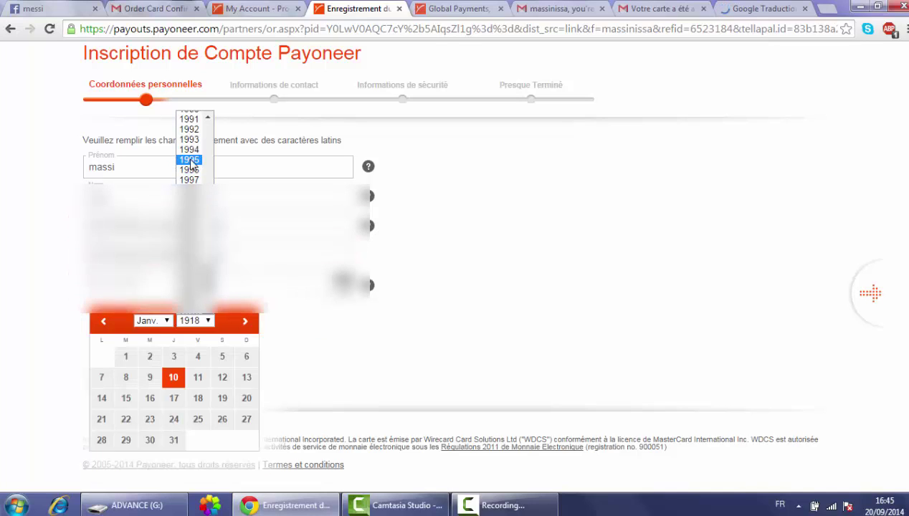
pyautogui.click(189, 140)
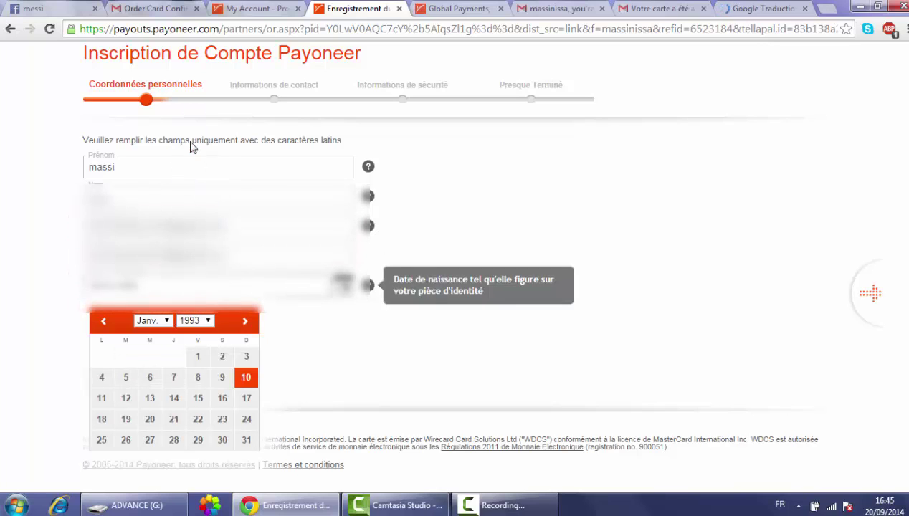
pyautogui.click(312, 326)
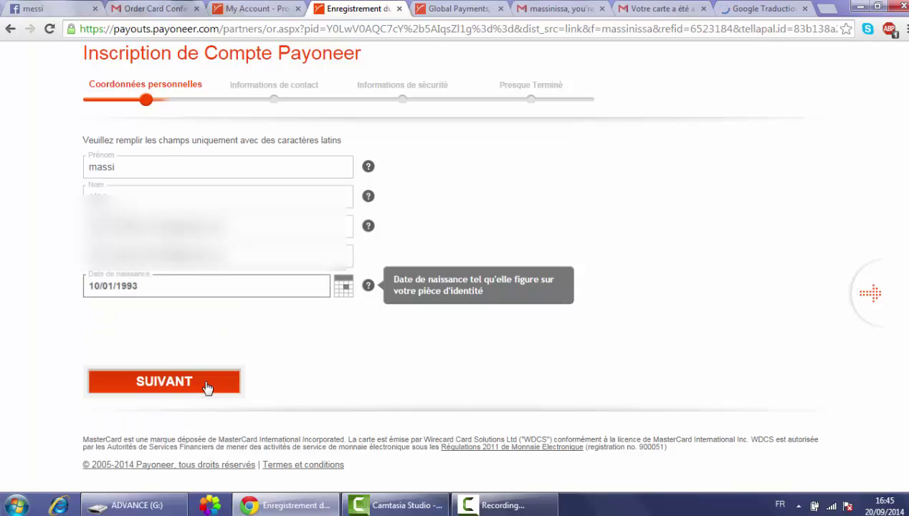
pyautogui.click(206, 385)
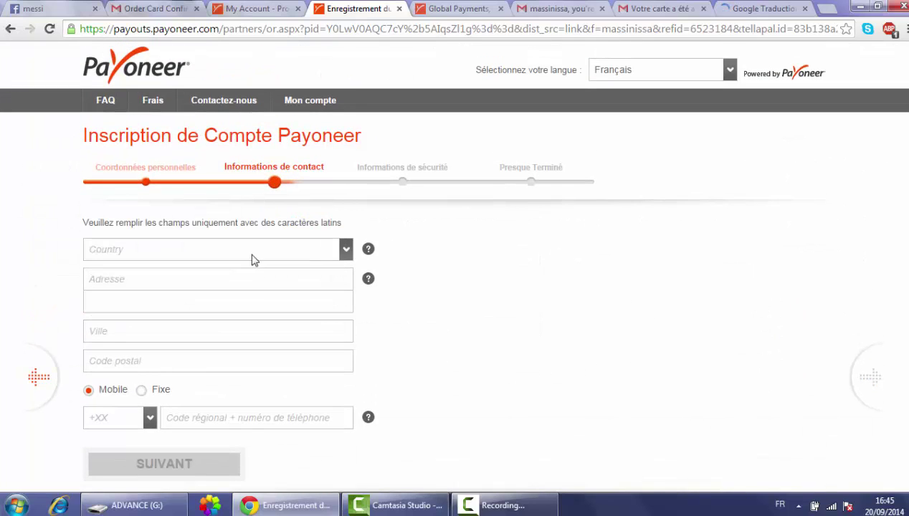
# - Choose Algérie as country and enter the street address and postal code
pyautogui.click(254, 257)
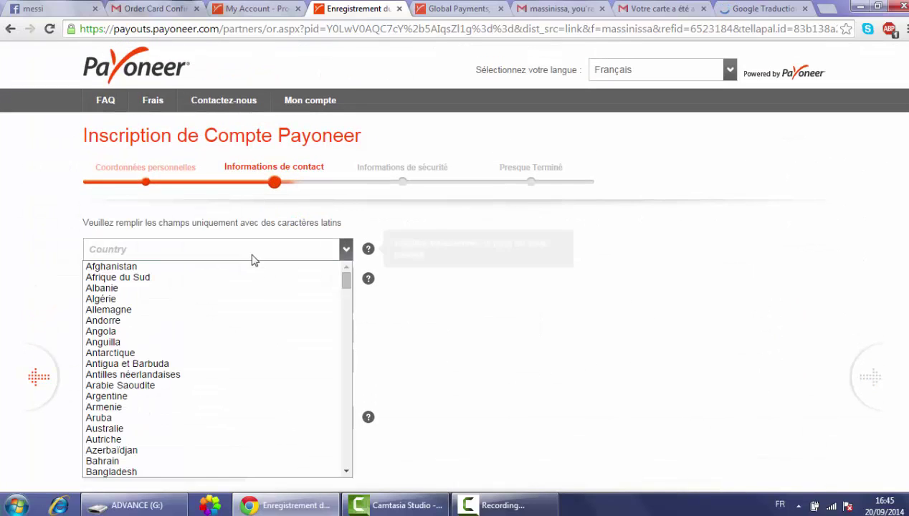
pyautogui.click(225, 303)
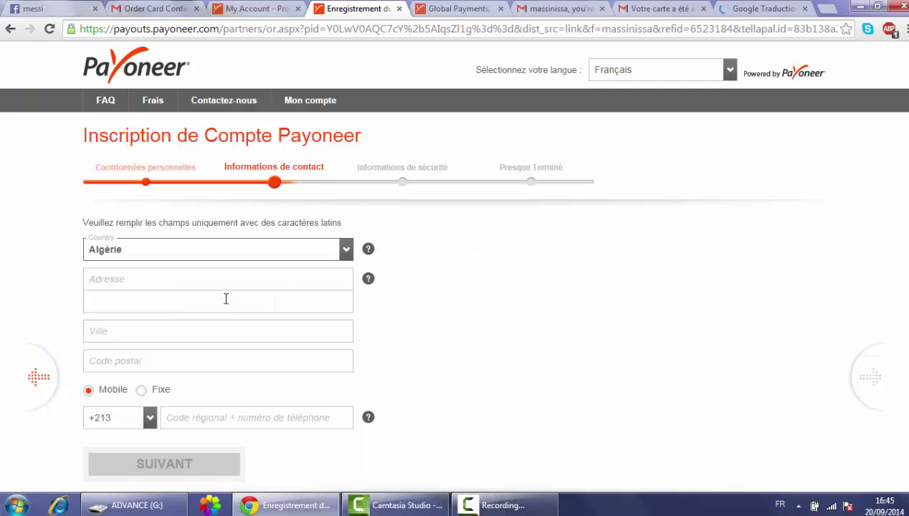
pyautogui.click(214, 283)
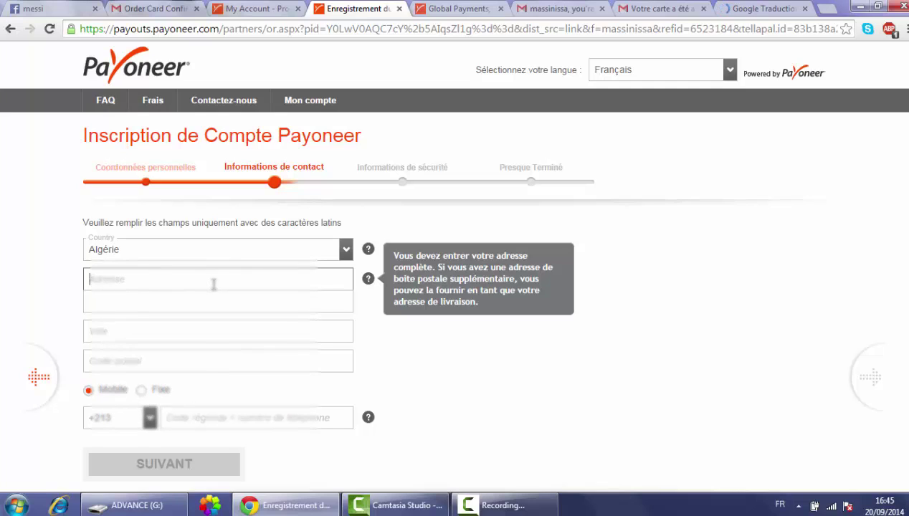
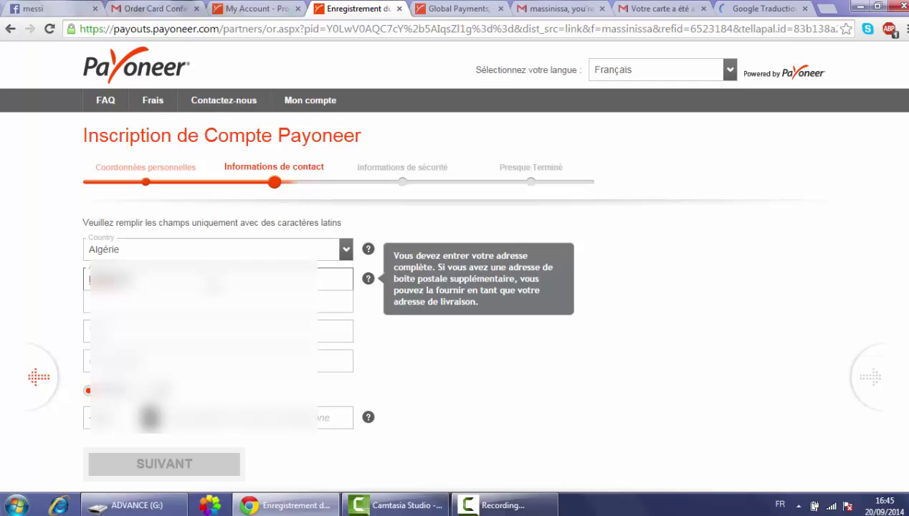
pyautogui.write('Bis')
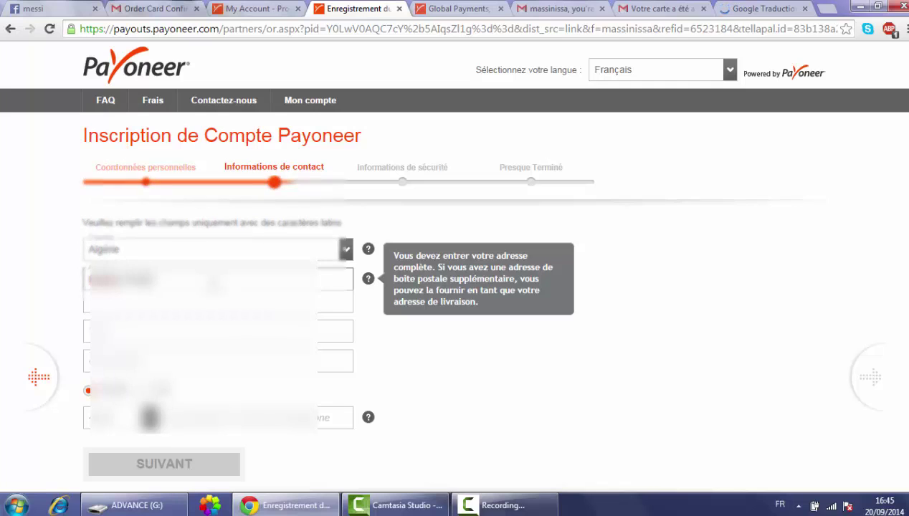
pyautogui.press('BackSpace')
pyautogui.press('BackSpace')
pyautogui.press('BackSpace')
pyautogui.press('Tab')
pyautogui.press('Tab')
pyautogui.press('Tab')
pyautogui.write('10034')
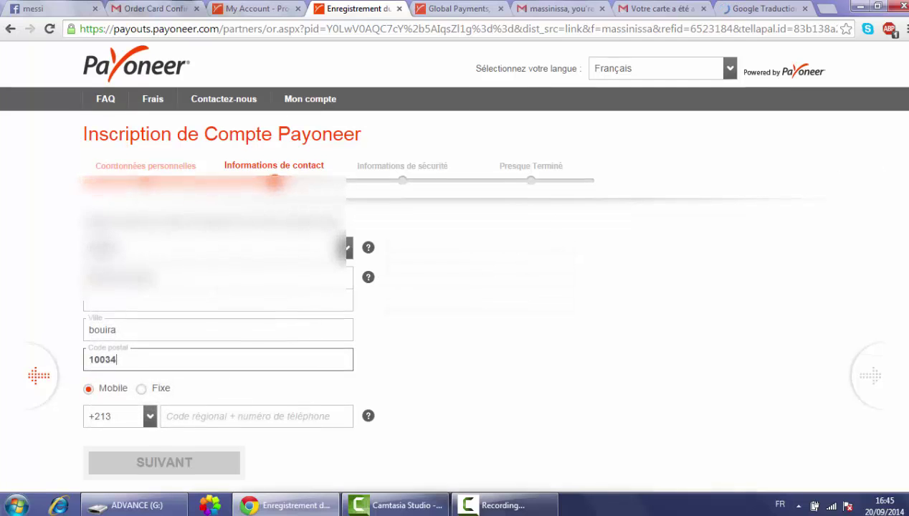
# - Enter the mobile phone number and submit the contact details step
pyautogui.scroll(-2, 824, 169)
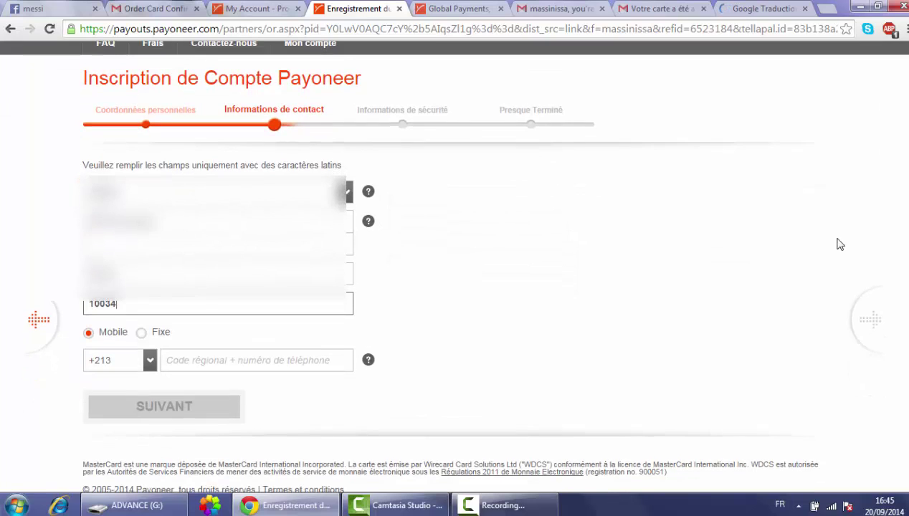
pyautogui.click(180, 367)
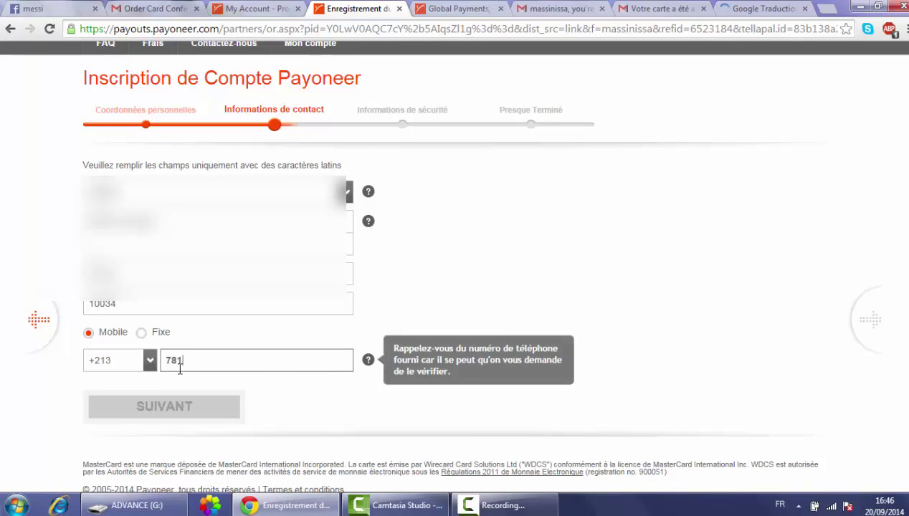
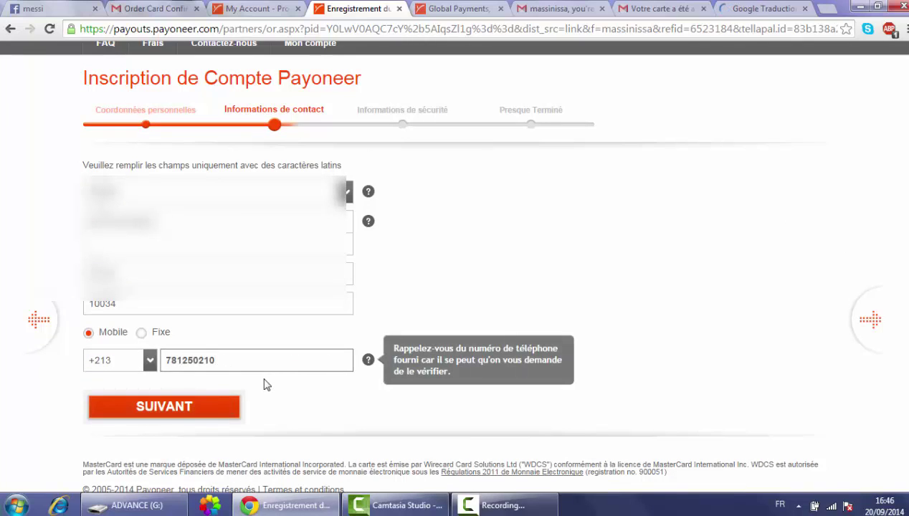
pyautogui.click(213, 410)
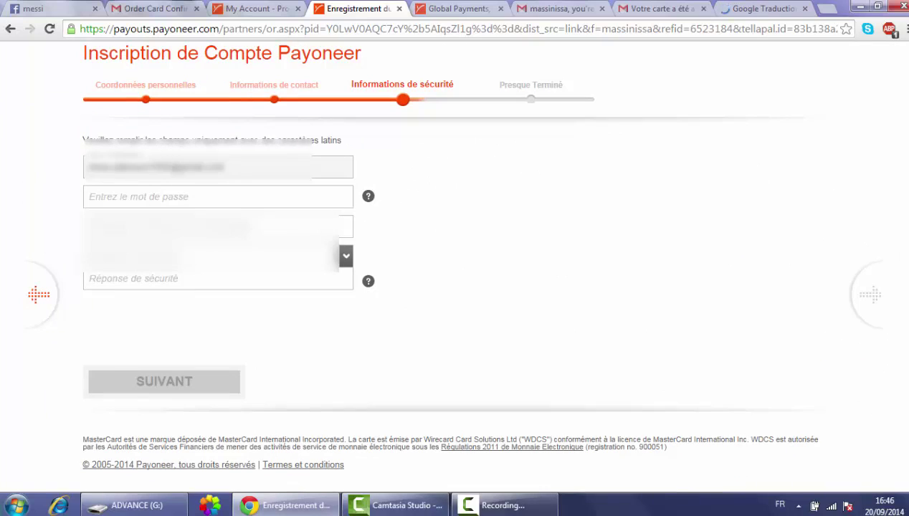
# - Enter and confirm the account password, pick a security question, and submit the security step
pyautogui.click(306, 194)
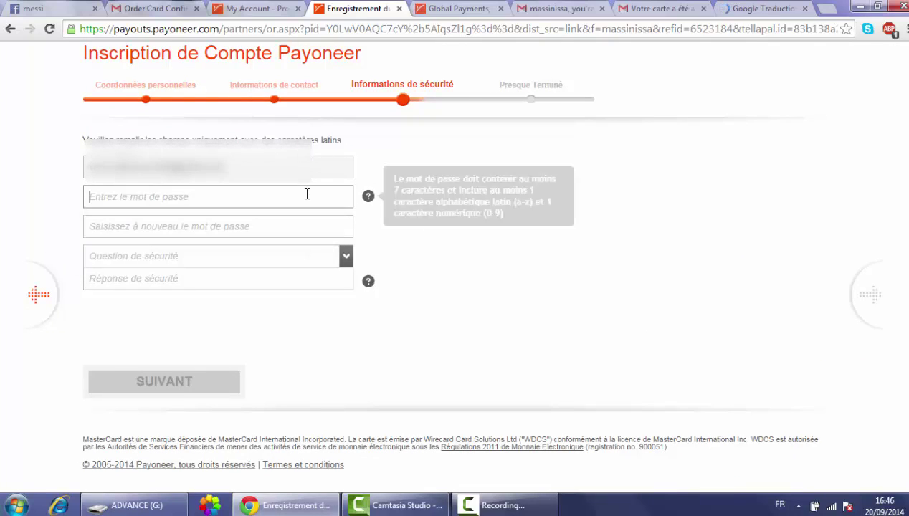
pyautogui.write('•••••')
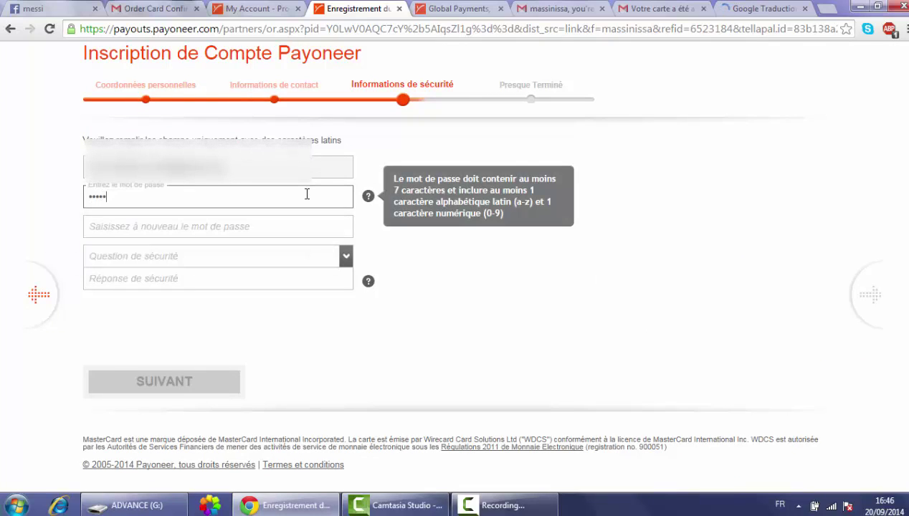
pyautogui.write('••')
pyautogui.click(277, 229)
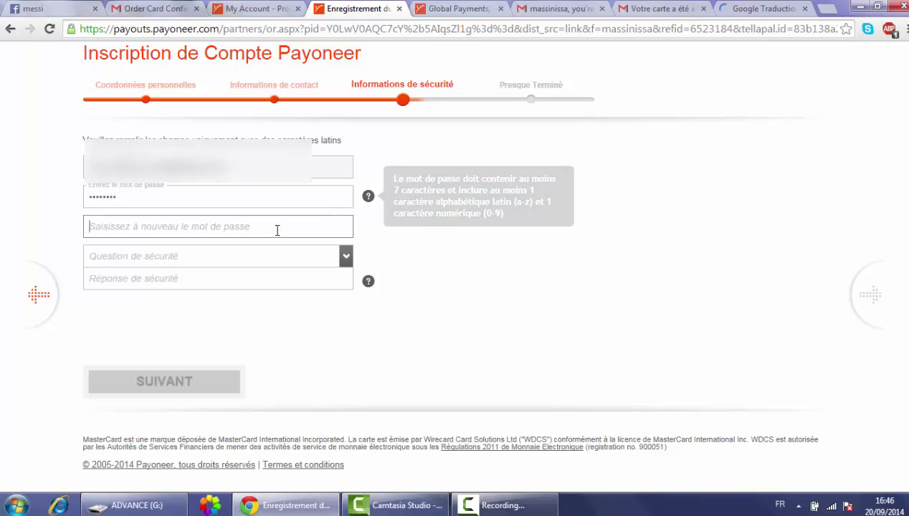
pyautogui.write('••••••••')
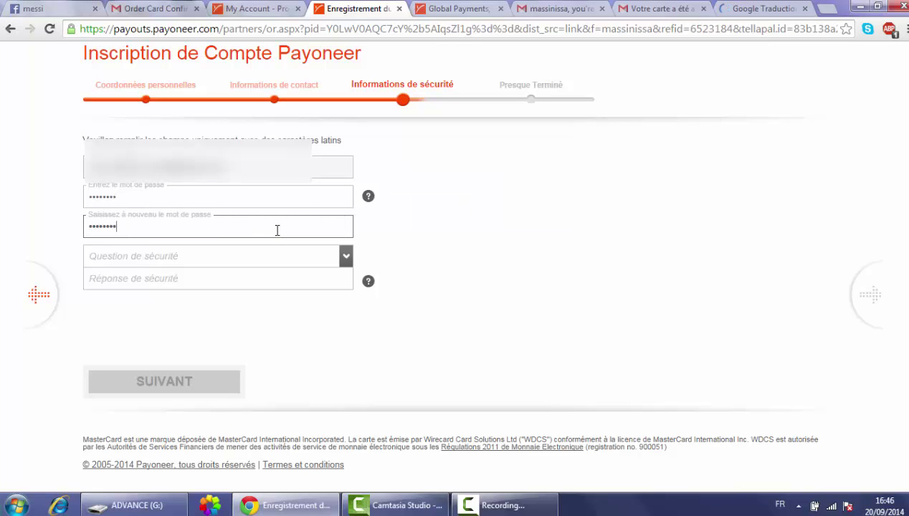
pyautogui.click(318, 256)
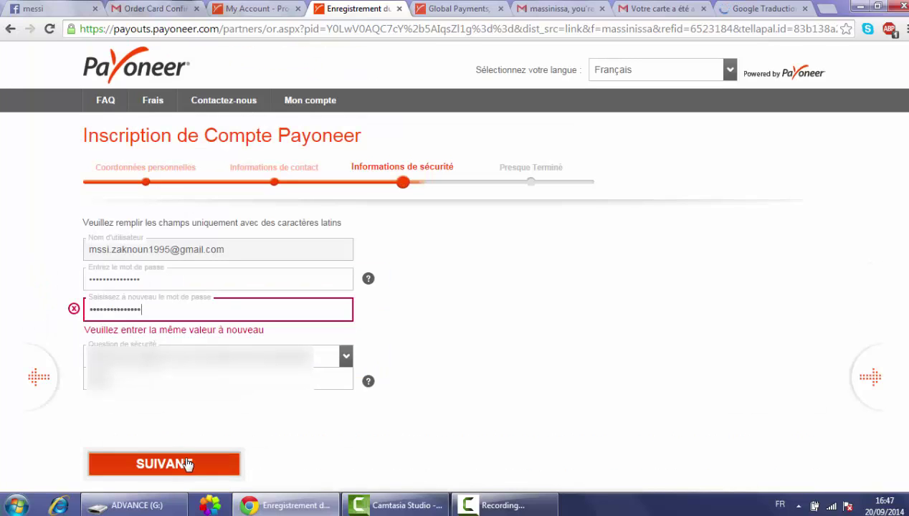
pyautogui.click(188, 465)
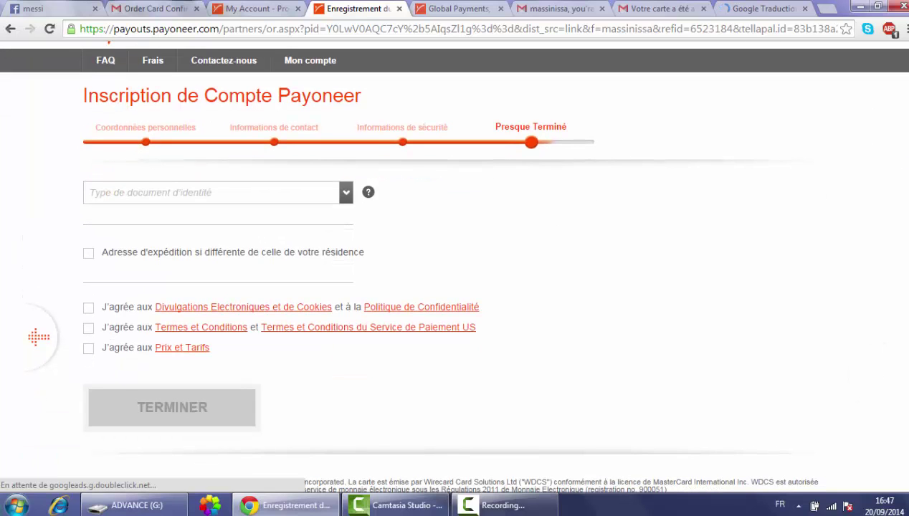
# - Choose Carte d'identité as the document type and Algérie as its issuing country
pyautogui.click(260, 204)
pyautogui.click(259, 203)
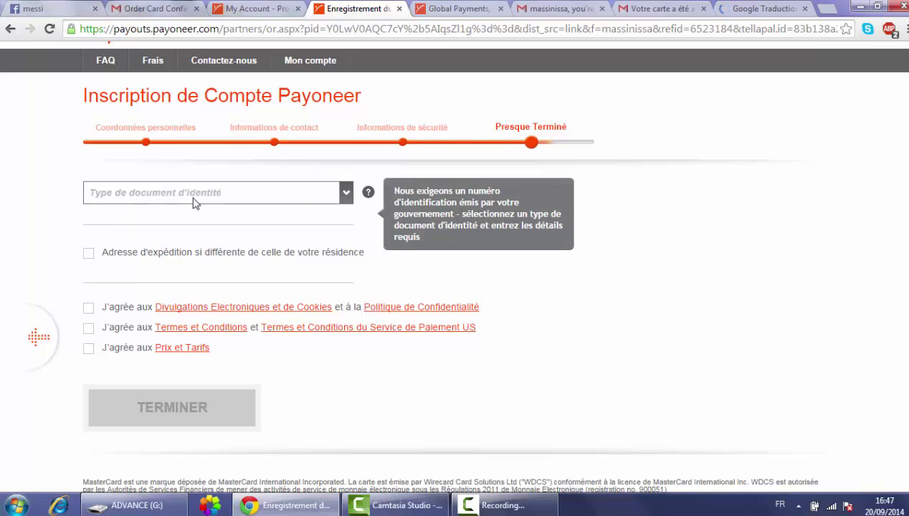
pyautogui.click(222, 198)
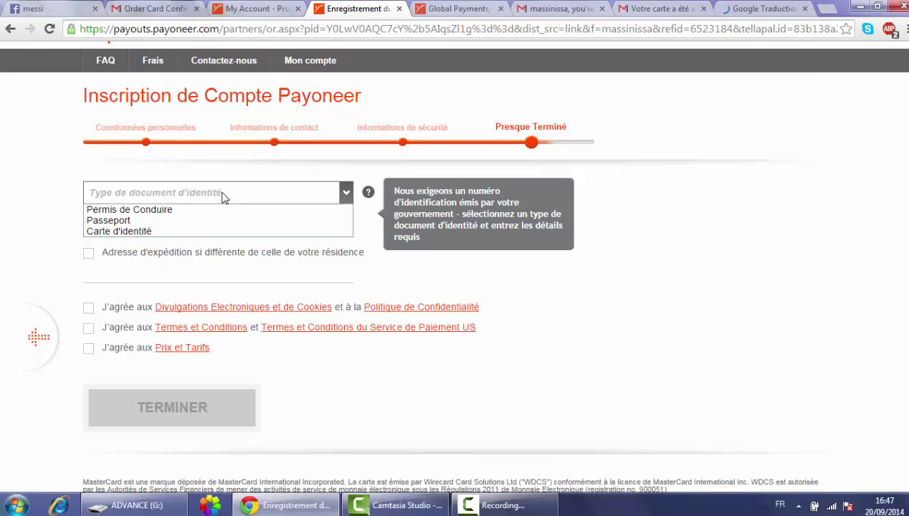
pyautogui.click(182, 233)
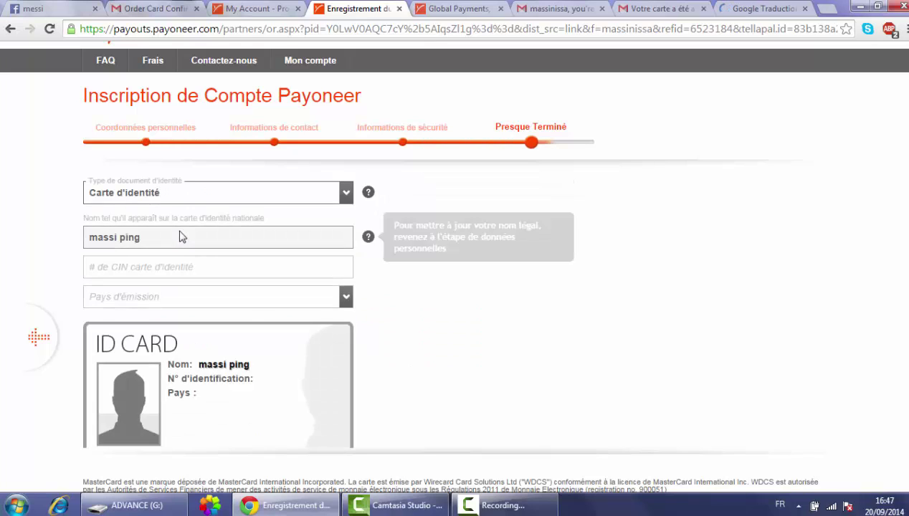
pyautogui.click(186, 270)
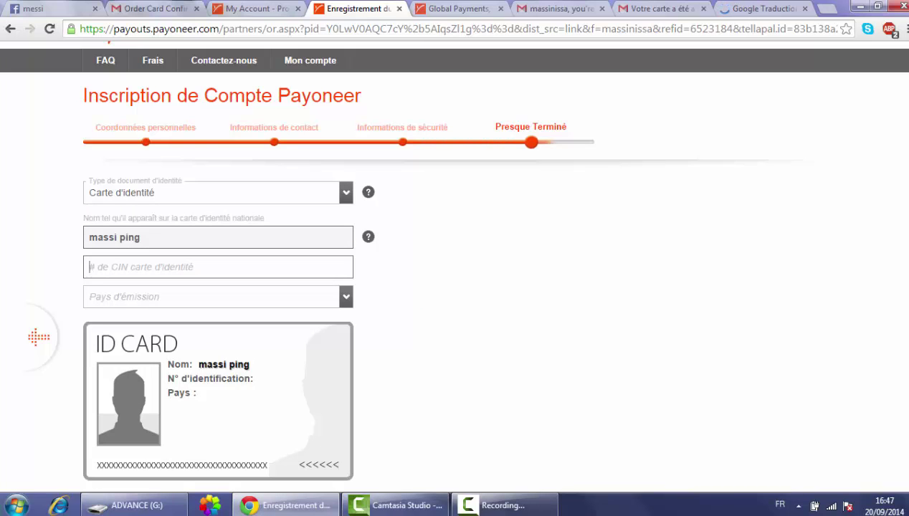
pyautogui.scroll(-1, 696, 278)
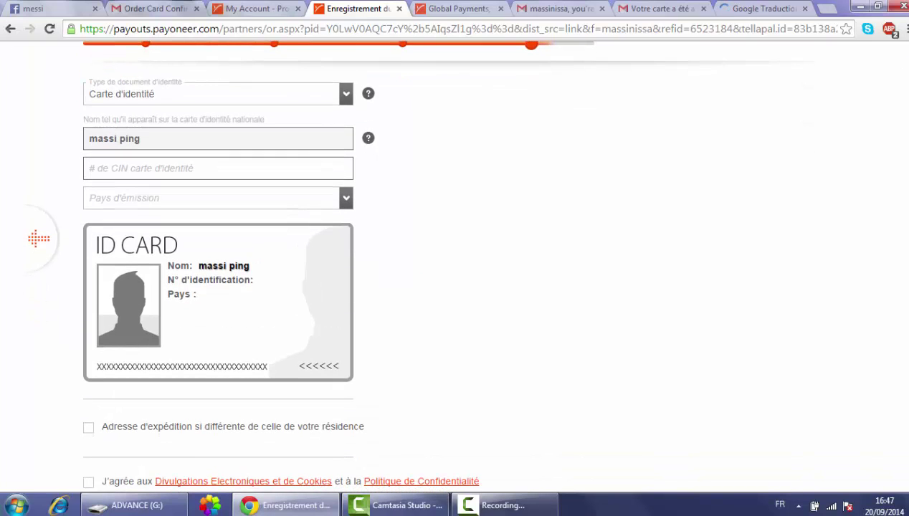
pyautogui.click(346, 198)
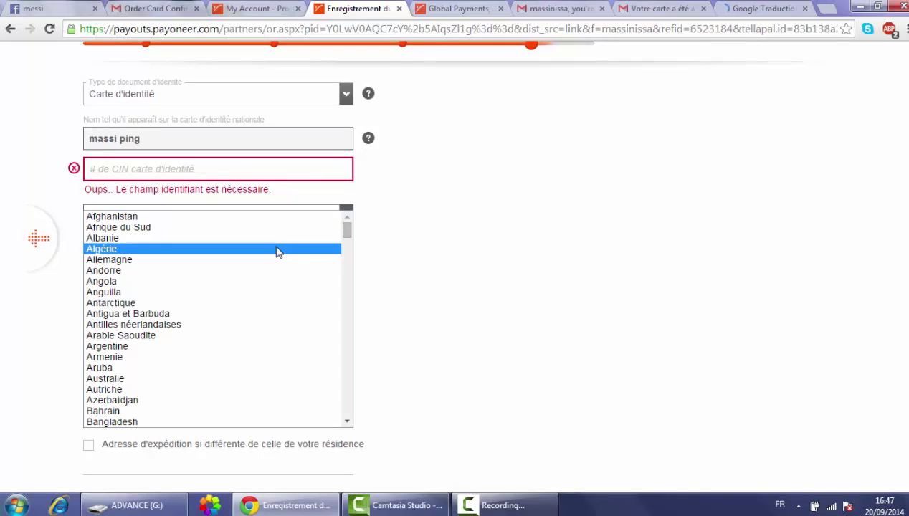
pyautogui.click(279, 252)
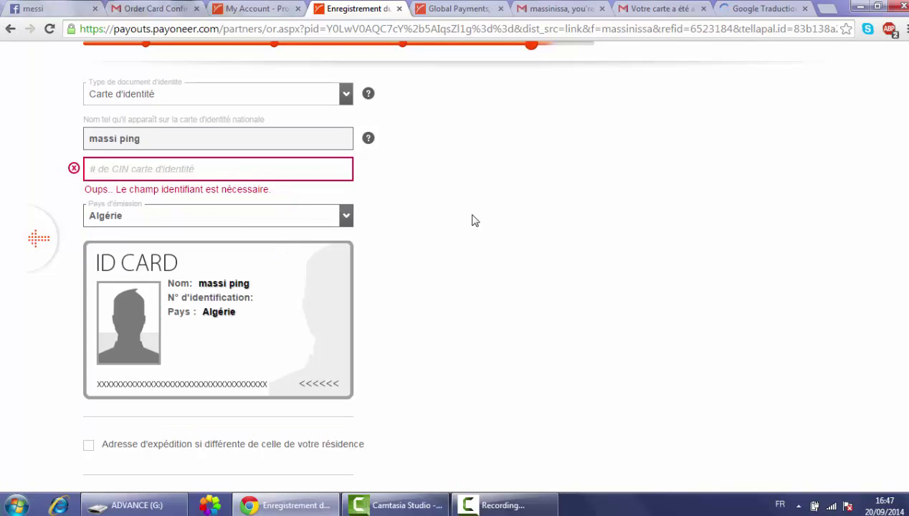
pyautogui.scroll(-2, 878, 266)
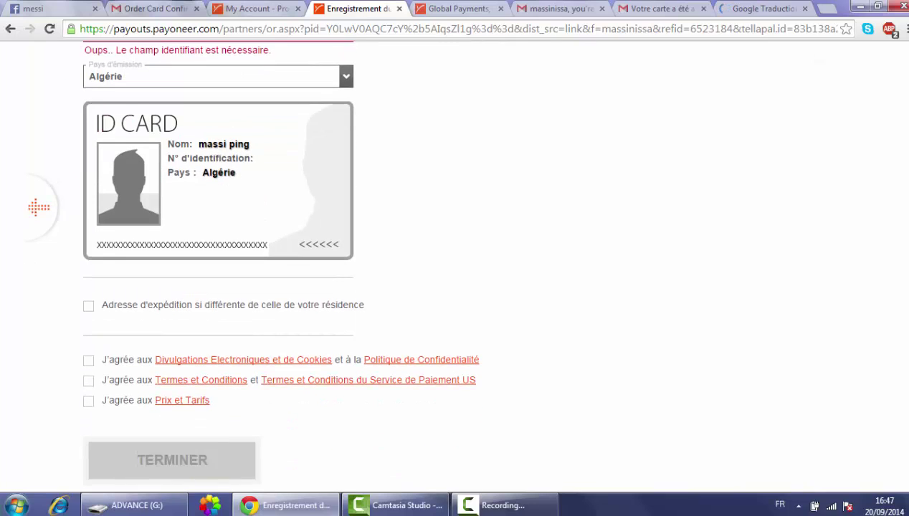
pyautogui.scroll(-1, 711, 382)
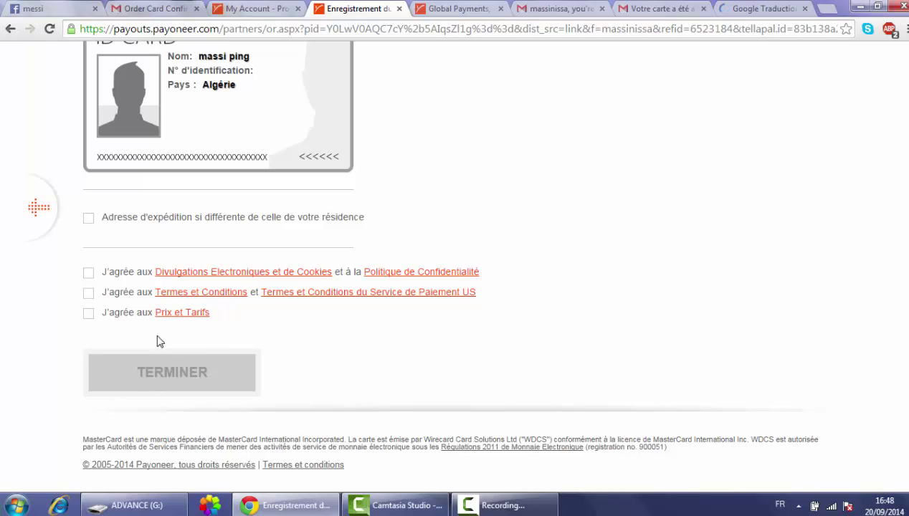
# - Close the registration tab and review the card activation, referral and Order Card Confirmation emails
pyautogui.click(400, 9)
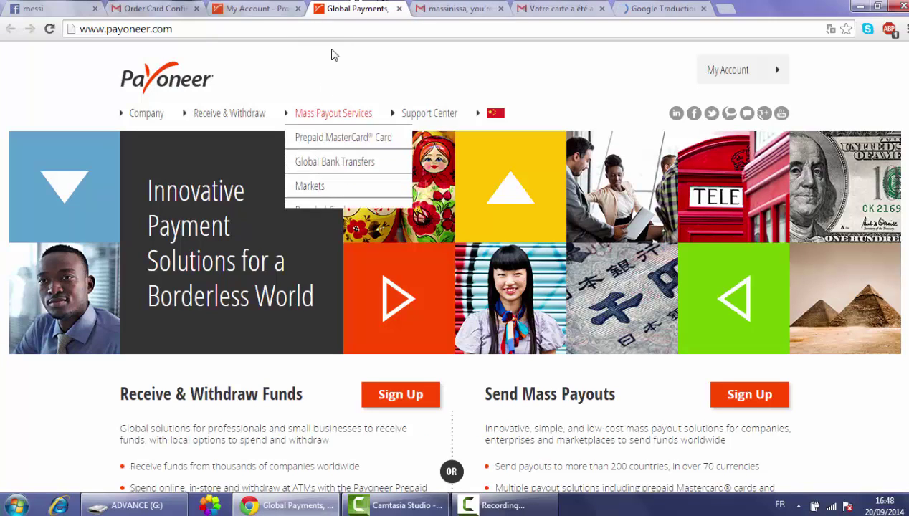
pyautogui.click(615, 8)
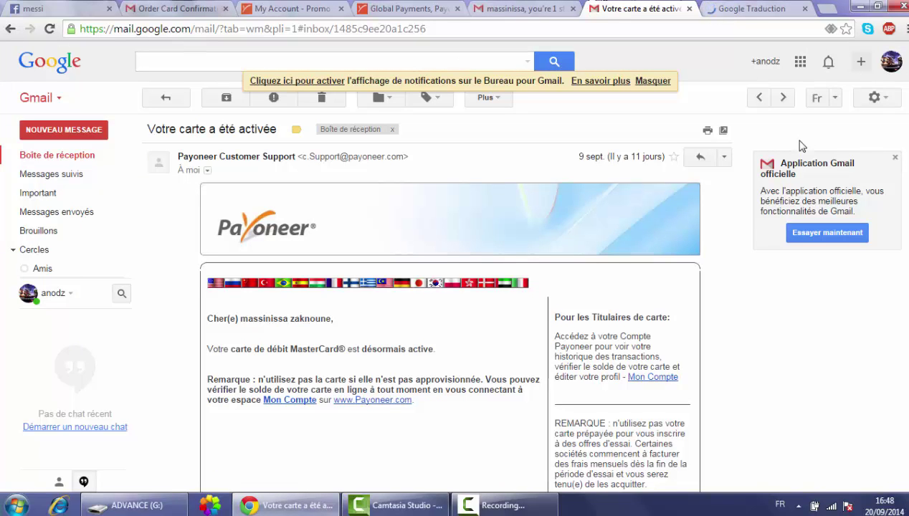
pyautogui.scroll(-2, 450, 301)
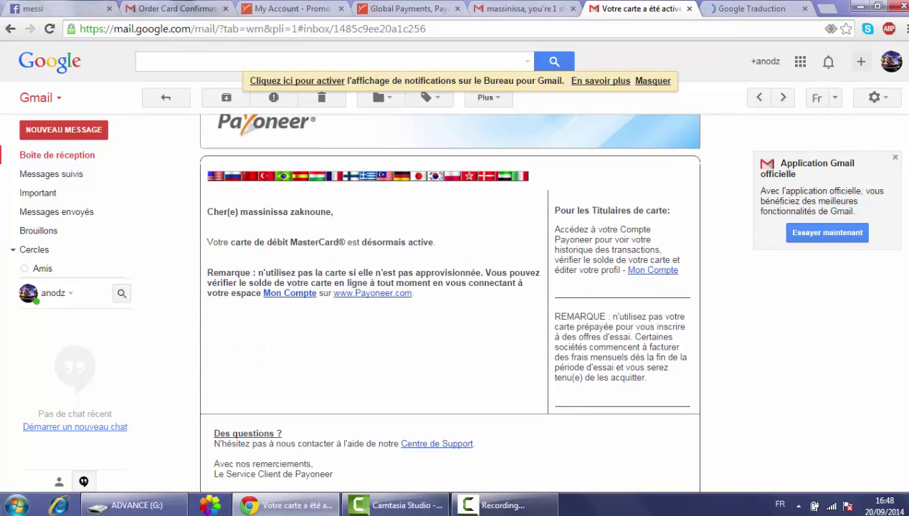
pyautogui.scroll(3, 450, 287)
pyautogui.click(518, 9)
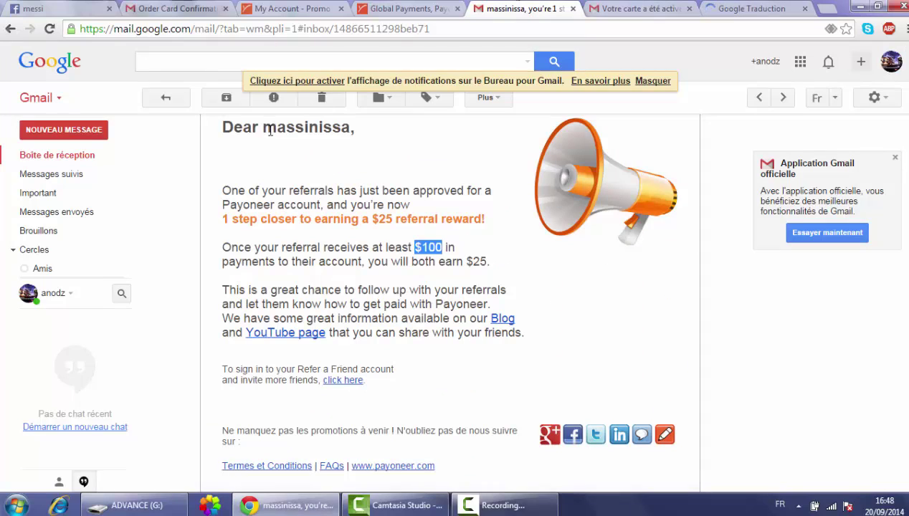
pyautogui.click(11, 30)
pyautogui.click(167, 7)
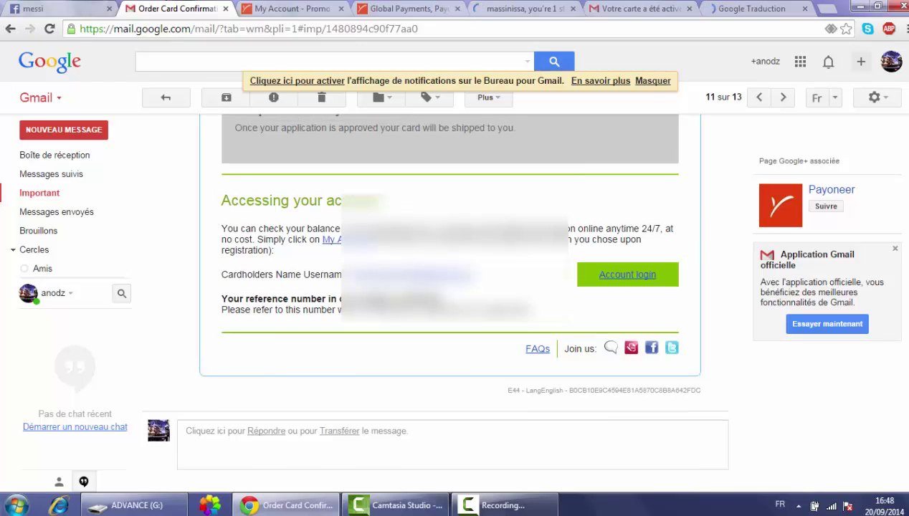
pyautogui.scroll(5, 218, 385)
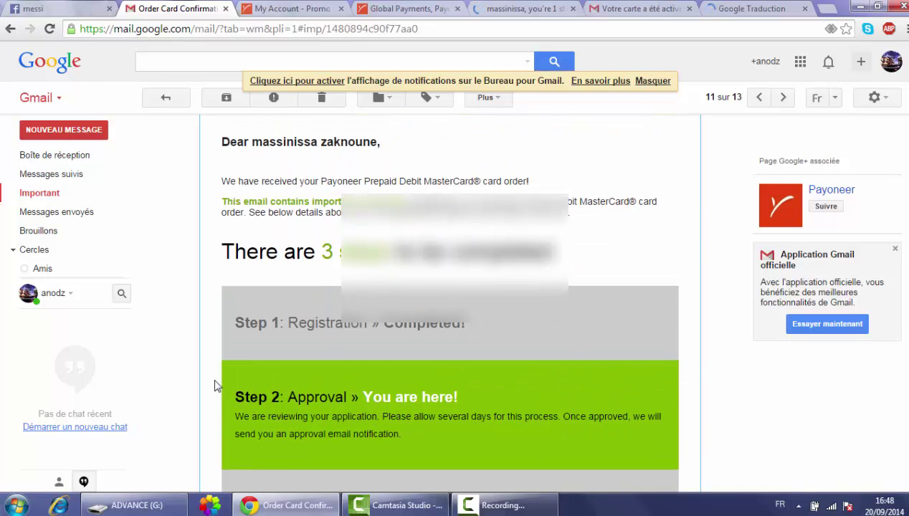
pyautogui.moveTo(244, 322); pyautogui.dragTo(475, 318)
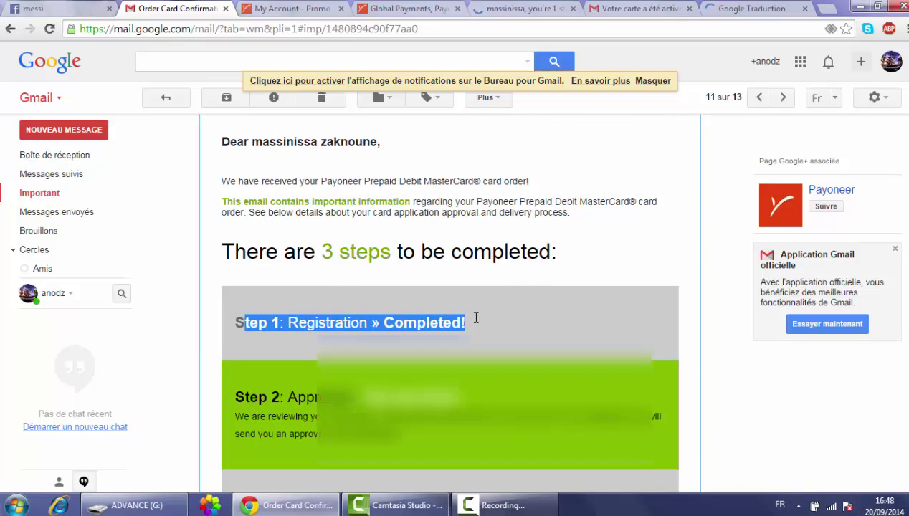
pyautogui.scroll(-4, 475, 318)
pyautogui.tripleClick(430, 264)
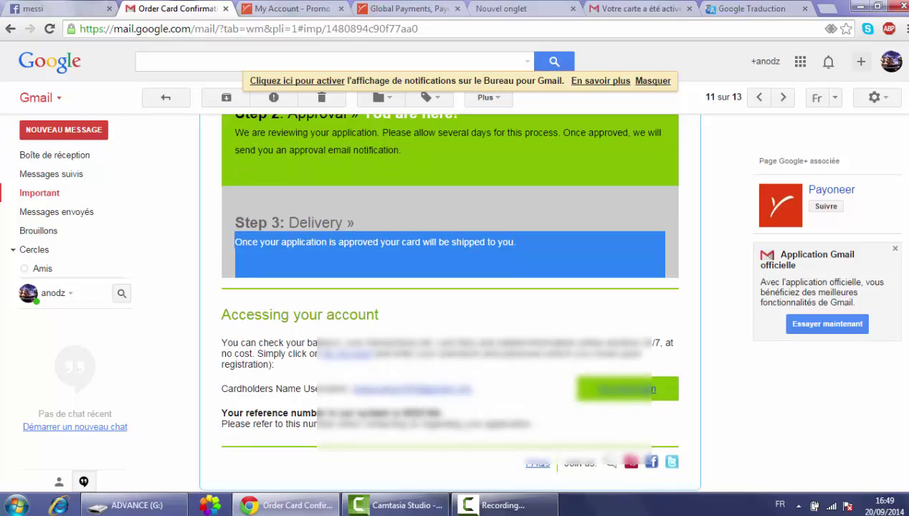
pyautogui.scroll(-2, 449, 300)
pyautogui.scroll(1, 450, 300)
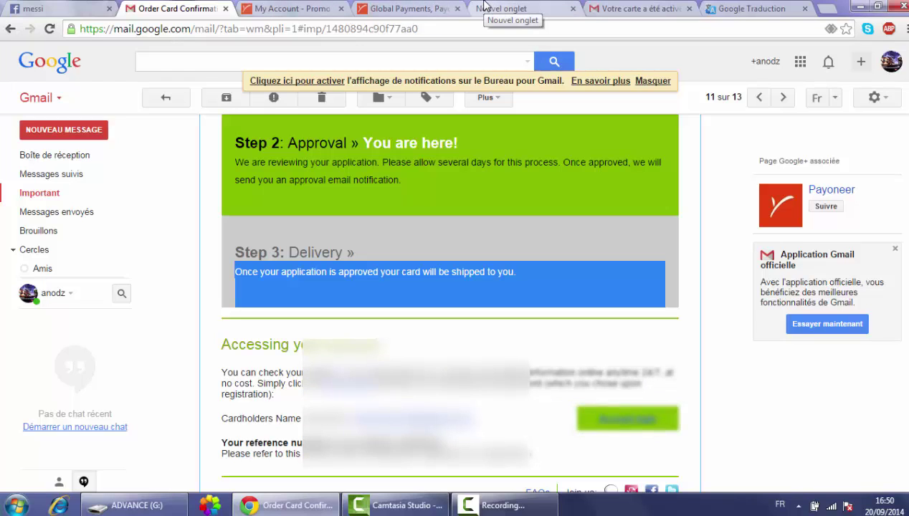
pyautogui.click(381, 7)
pyautogui.click(332, 7)
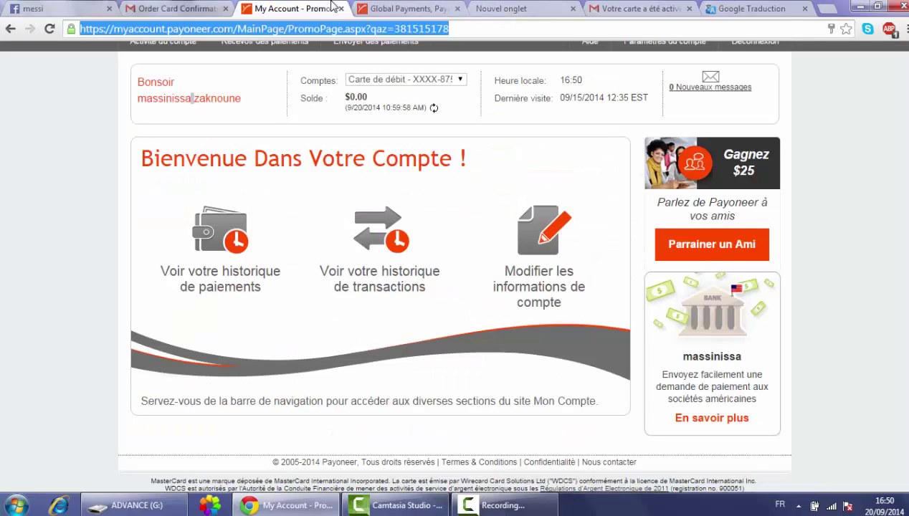
pyautogui.click(414, 7)
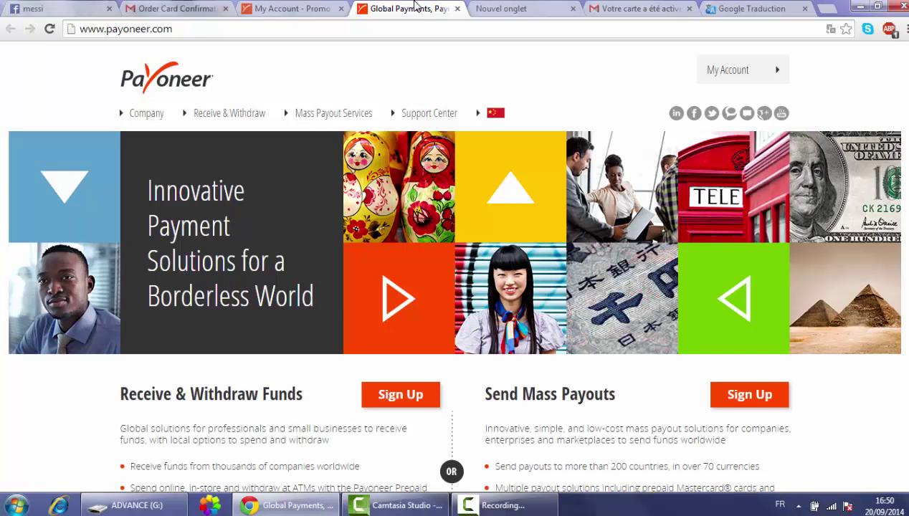
pyautogui.click(290, 7)
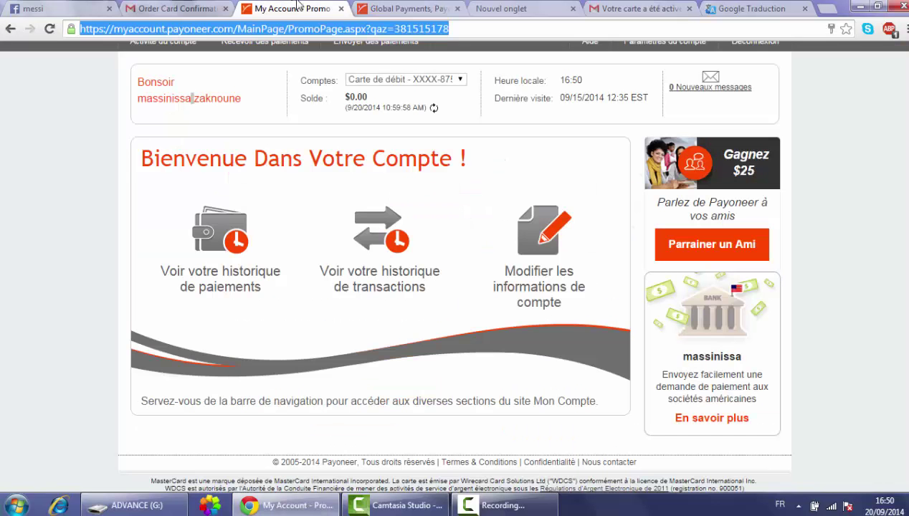
pyautogui.click(402, 6)
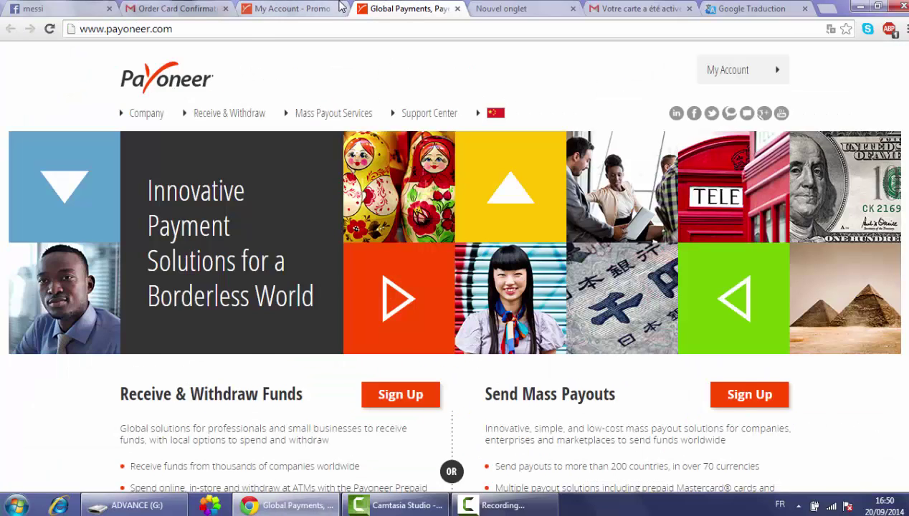
pyautogui.click(308, 5)
pyautogui.click(210, 7)
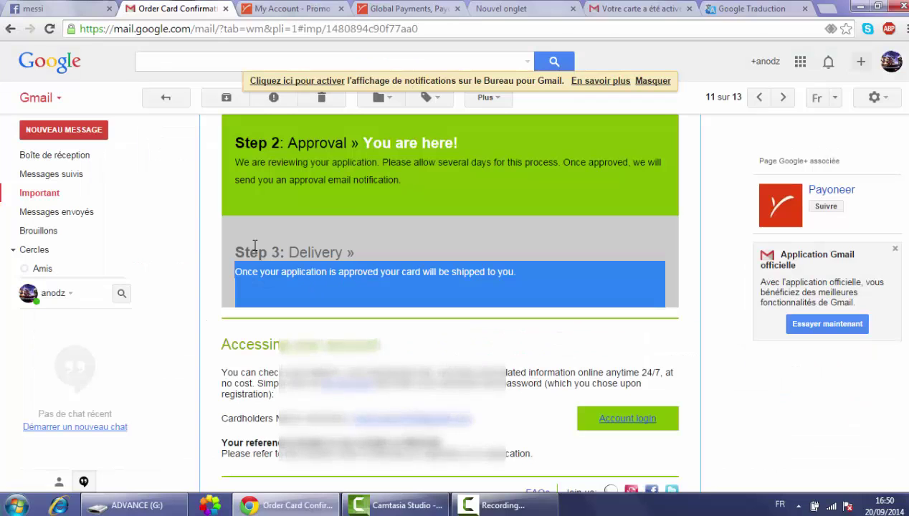
pyautogui.click(254, 246)
pyautogui.moveTo(240, 253); pyautogui.dragTo(340, 239)
pyautogui.click(366, 250)
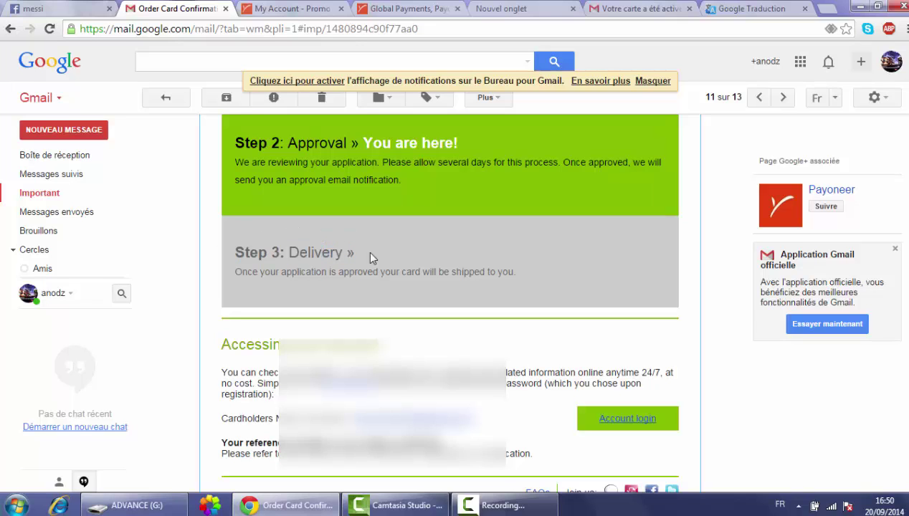